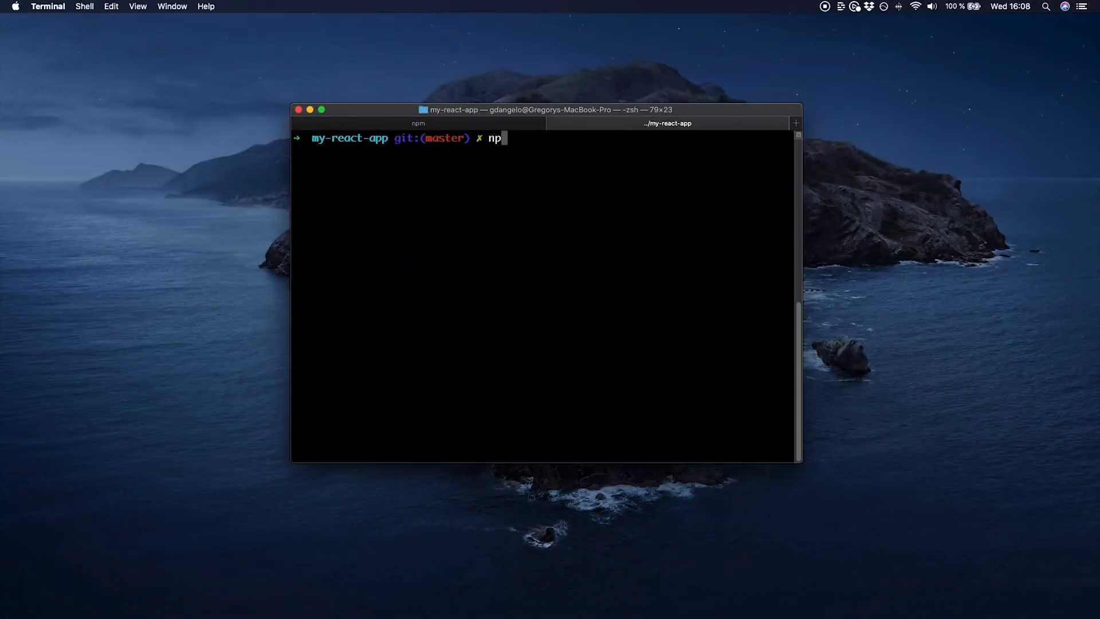
type("npm install ")
type("@hero")
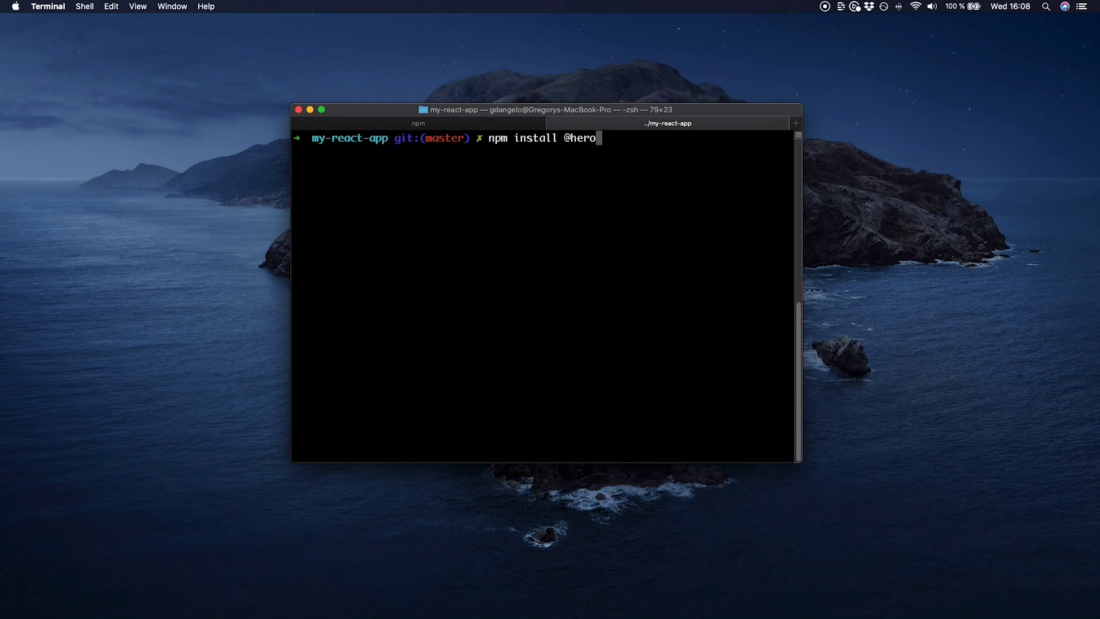
type("icons/react")
key("Return")
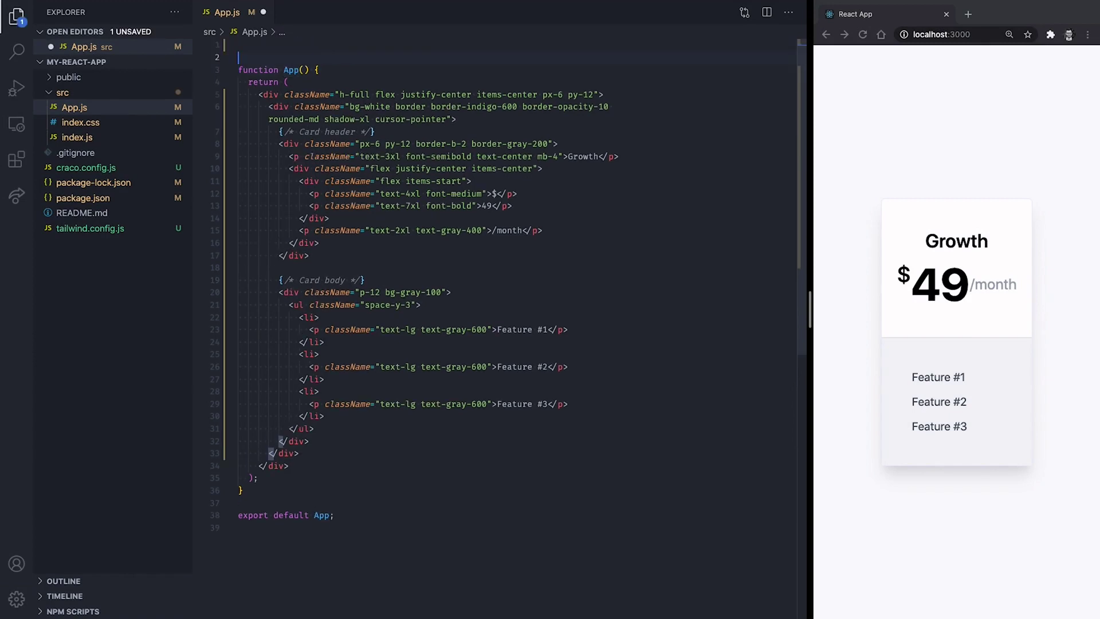
type("import {Chec")
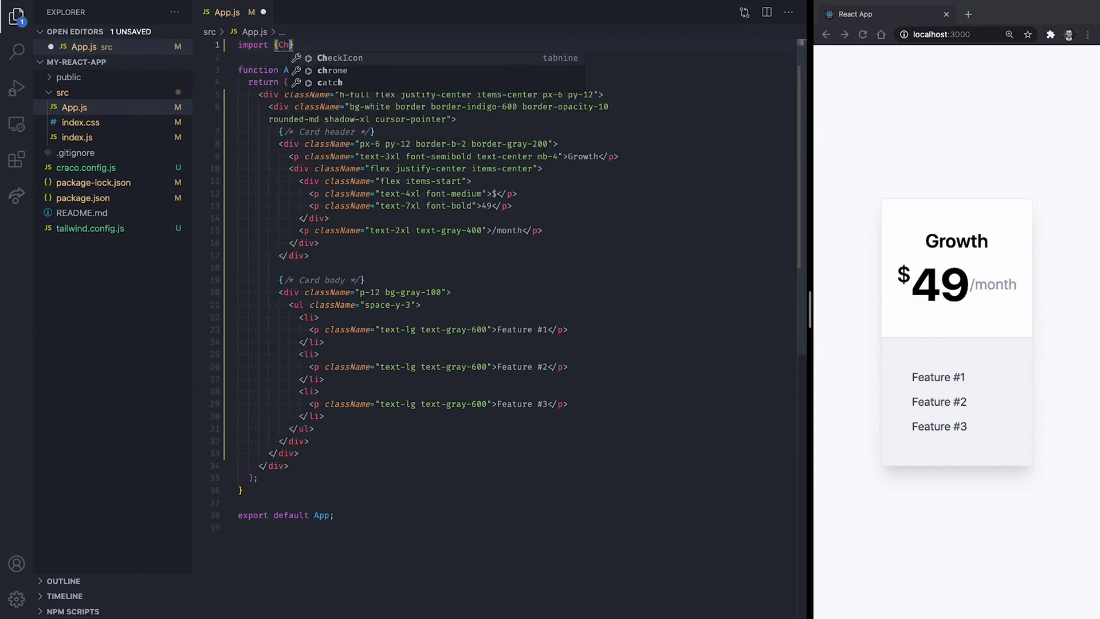
type("kI")
key("Tab")
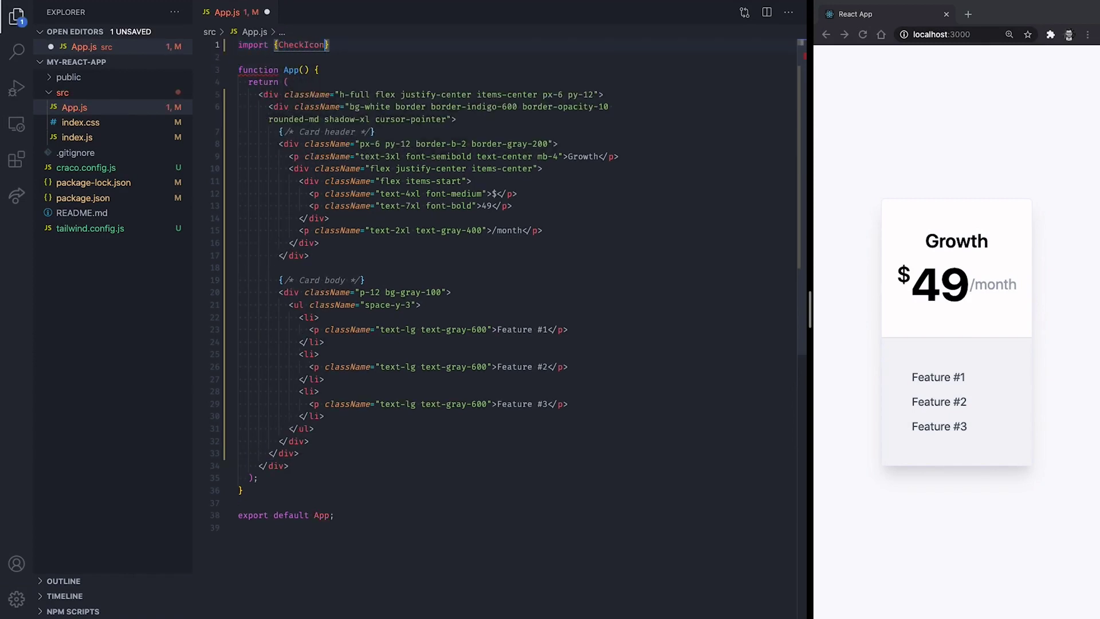
type(" from '@heroi")
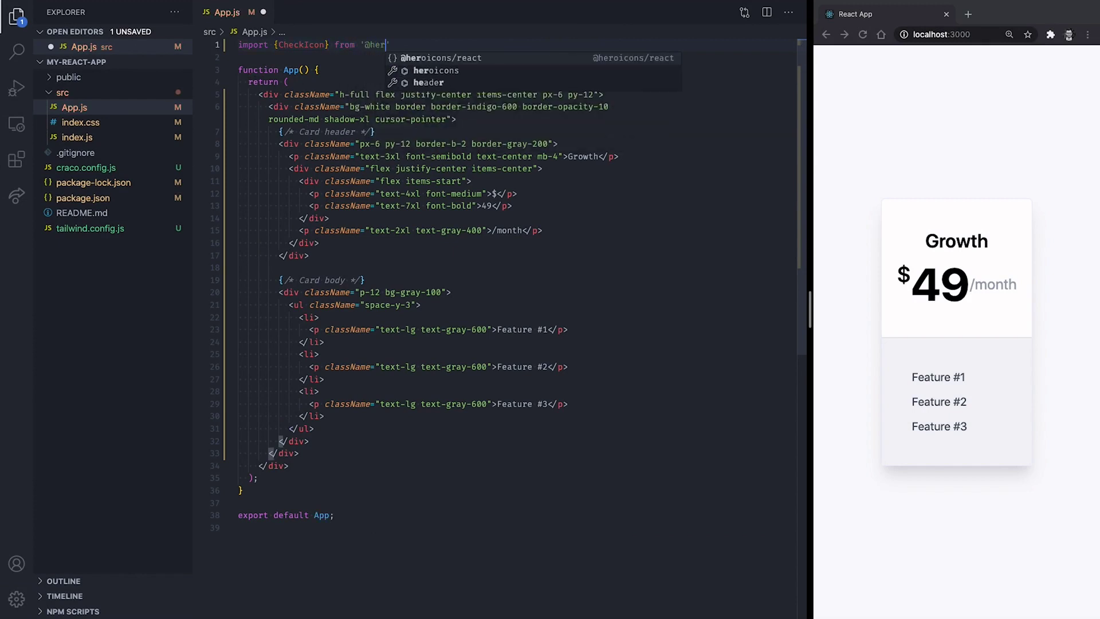
key("Tab")
type("/solid")
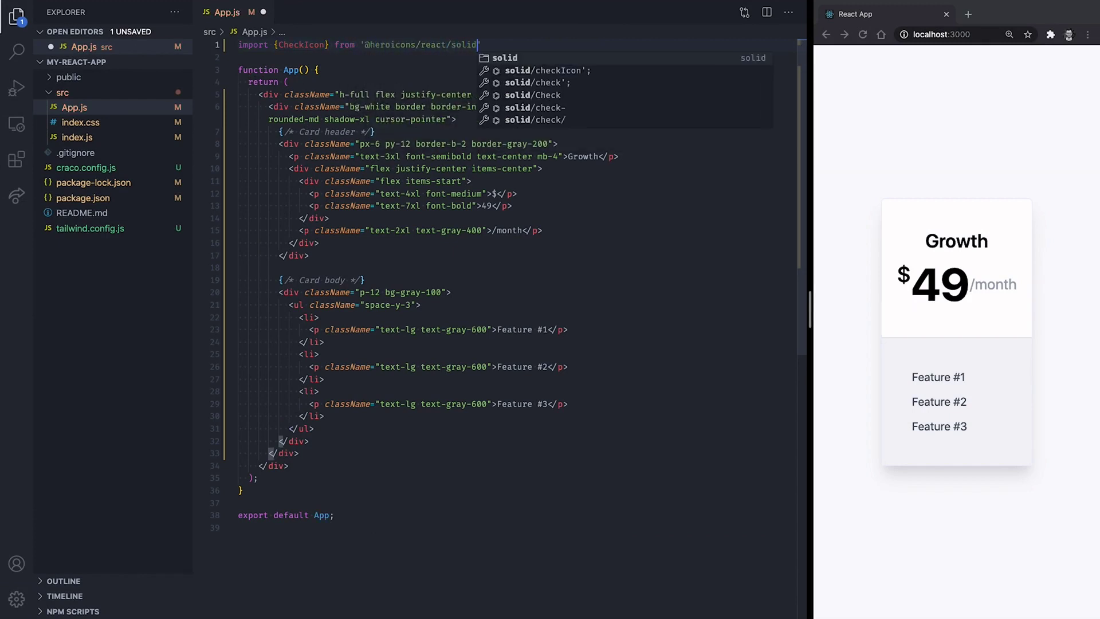
left_click(329, 315)
Insert <CheckIcon /> on a new line in the first feature item and save.
key("Return")
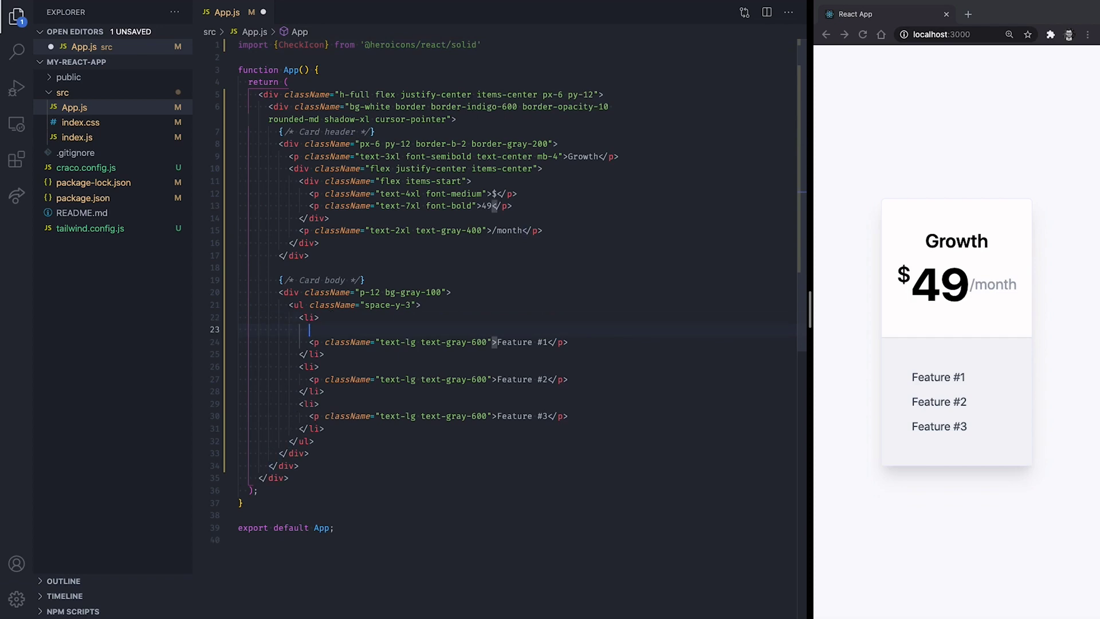
type("<CheckIcon />")
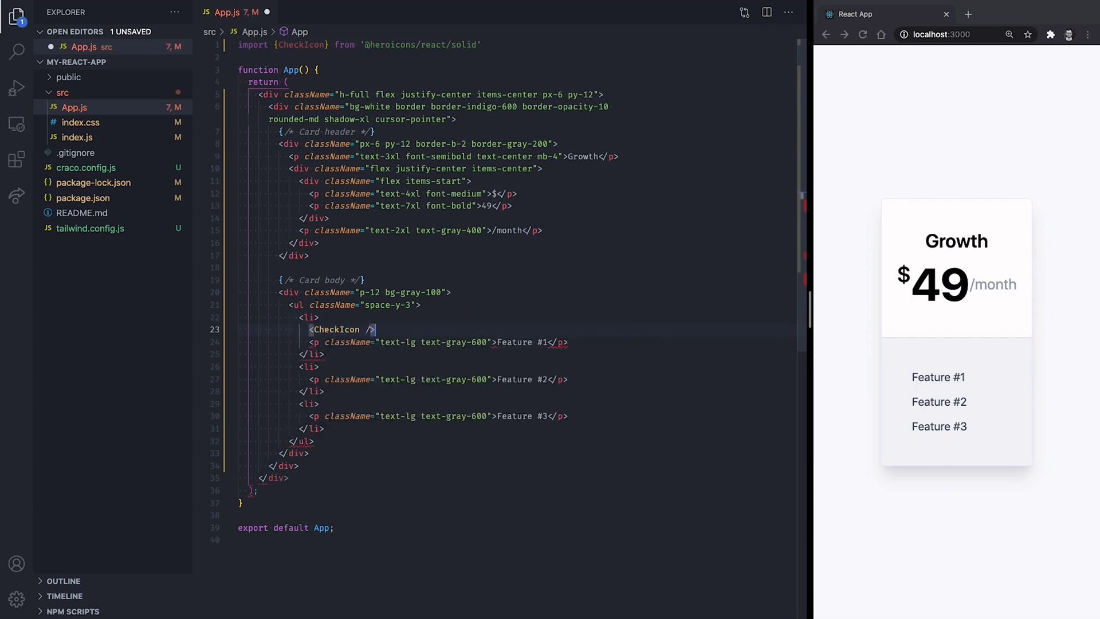
key("ctrl+s")
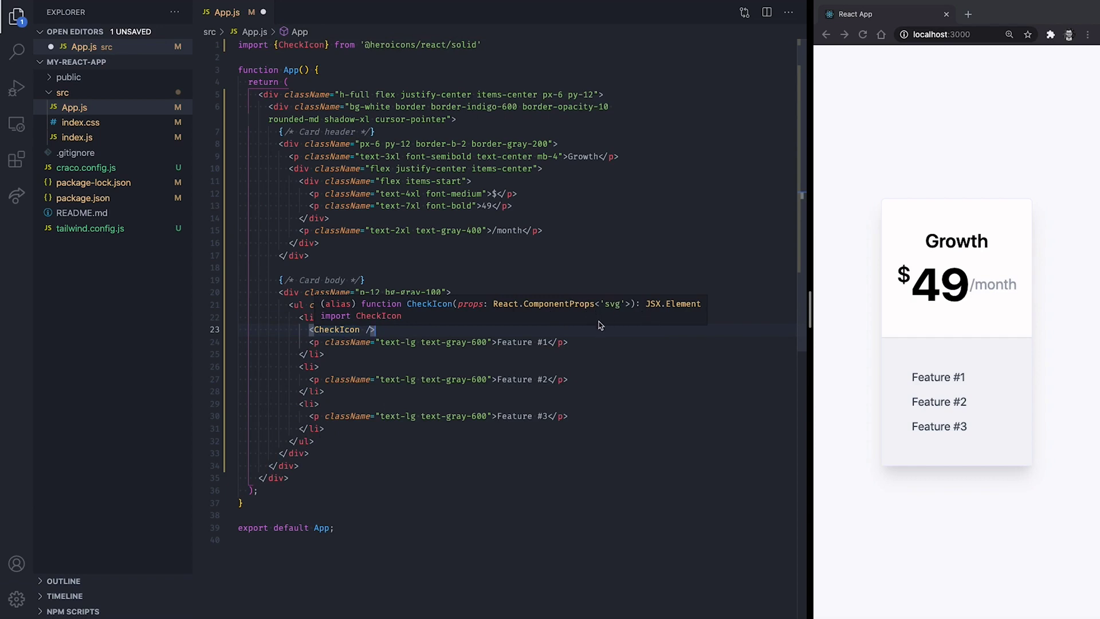
key("ctrl+s")
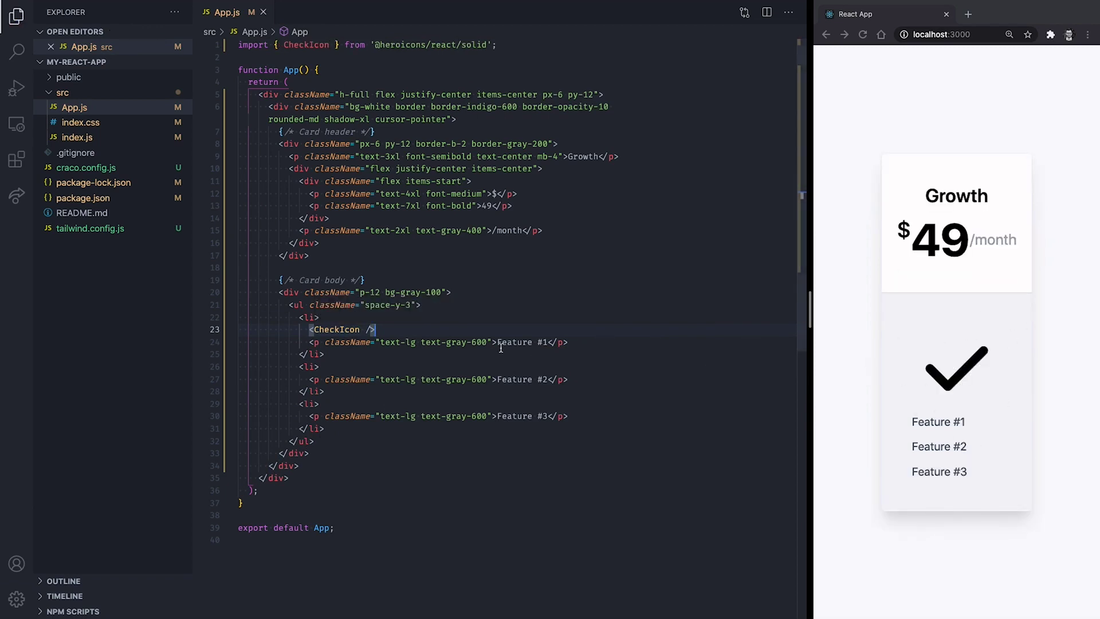
left_click(362, 329)
type("className=\"")
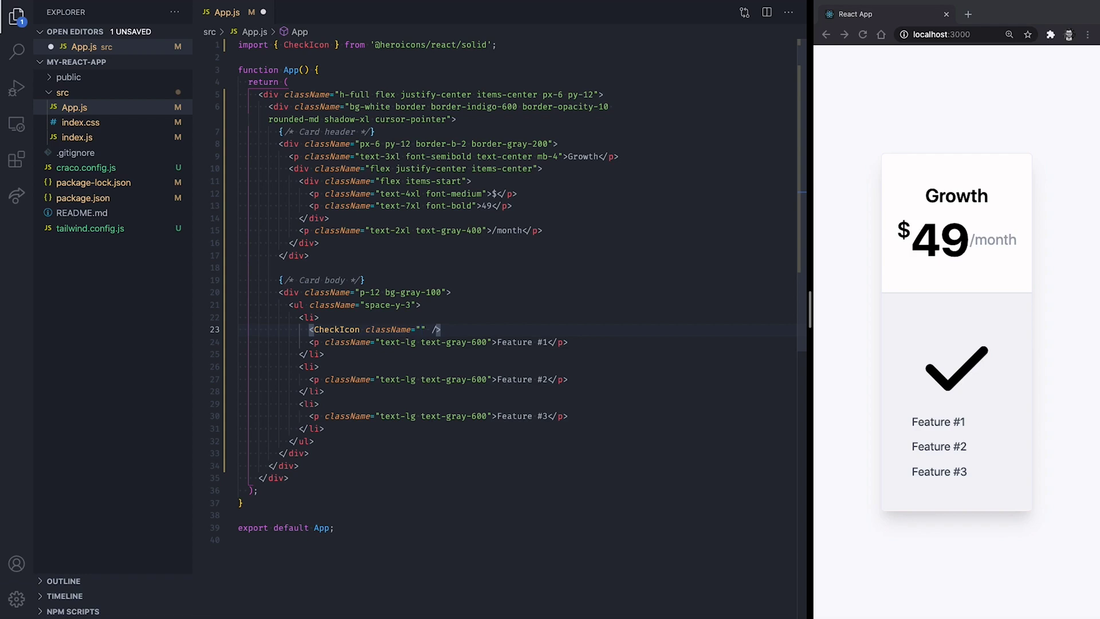
type("w-6 h-6")
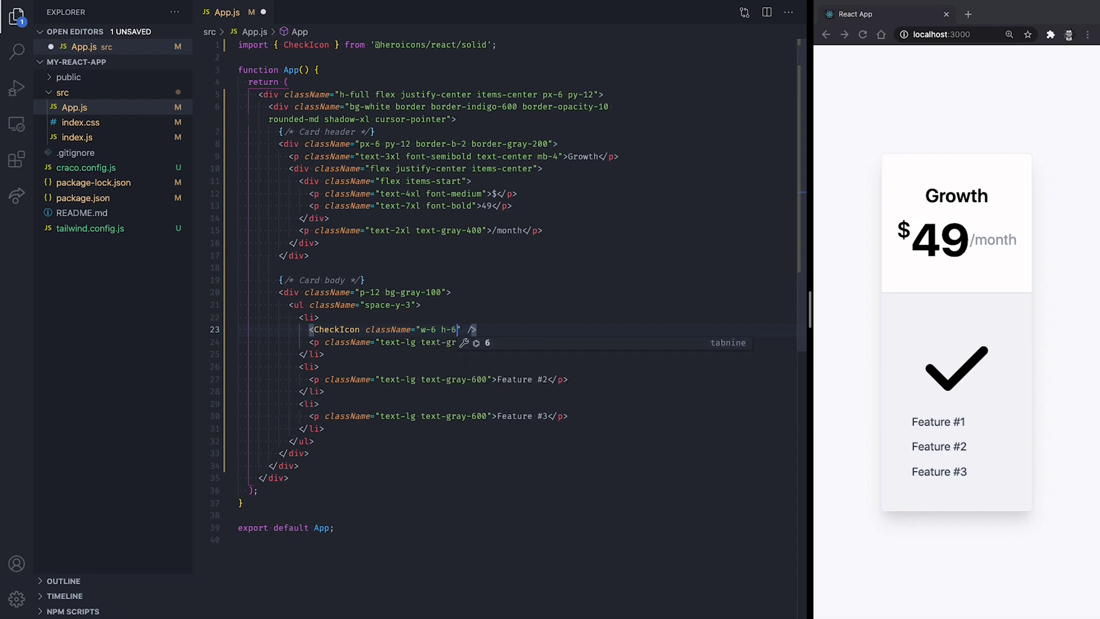
type(" text-green")
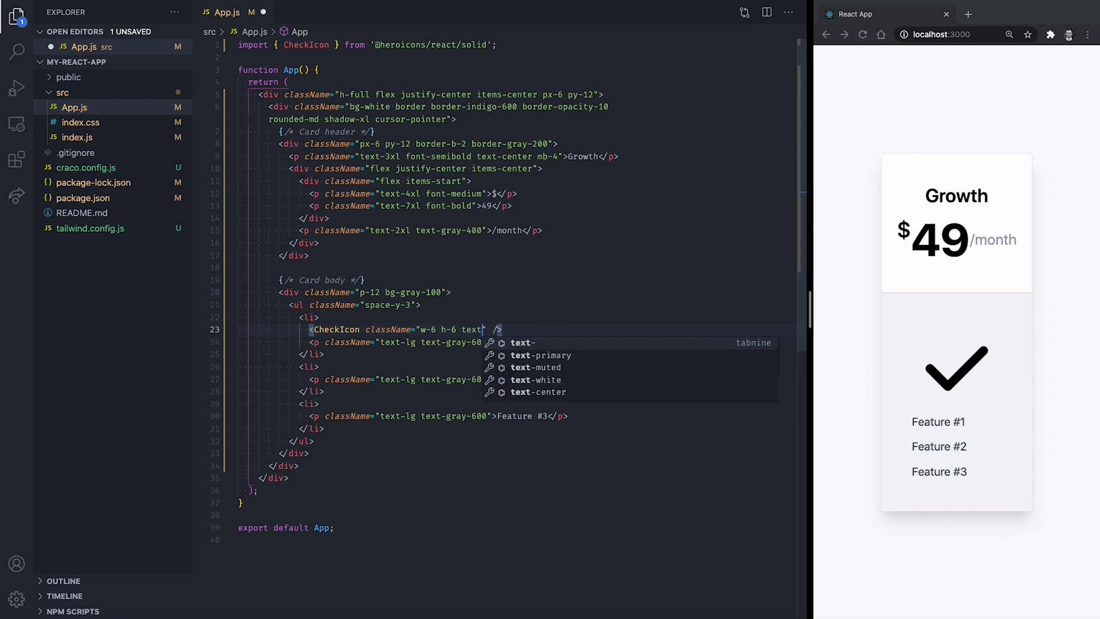
type("-500")
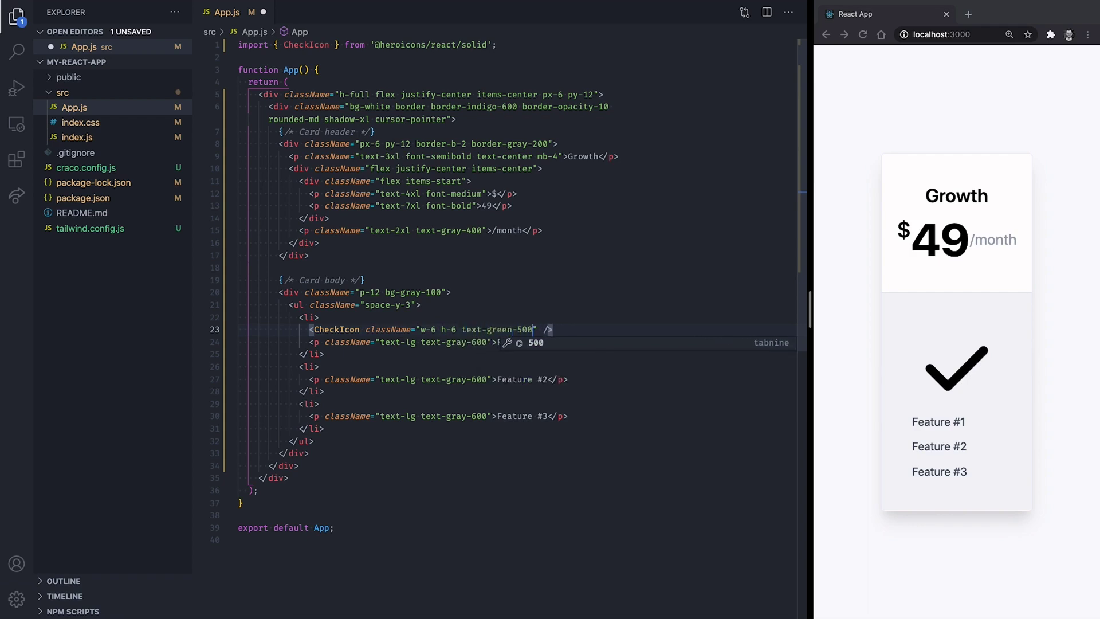
Give CheckIcon className="w-6 h-6 text-green-500" and save the file.
key("ctrl+s")
Add 'flex items-center space-x-4' to the first <li> and 'flex-shrink-0' to CheckIcon, saving.
key("Up")
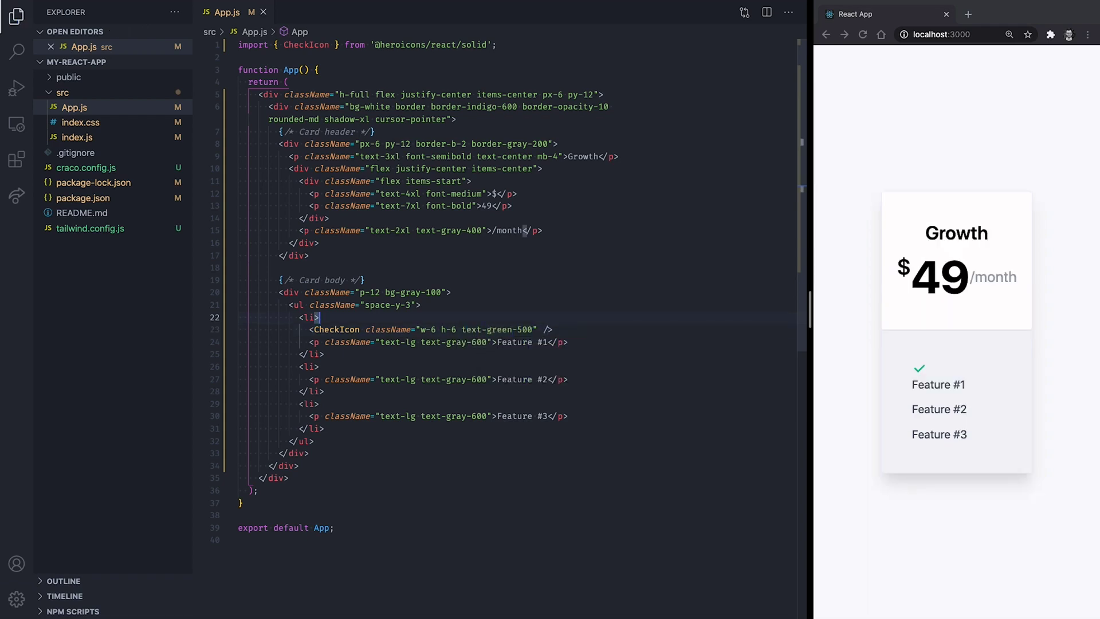
type("className")
type("=\"flex")
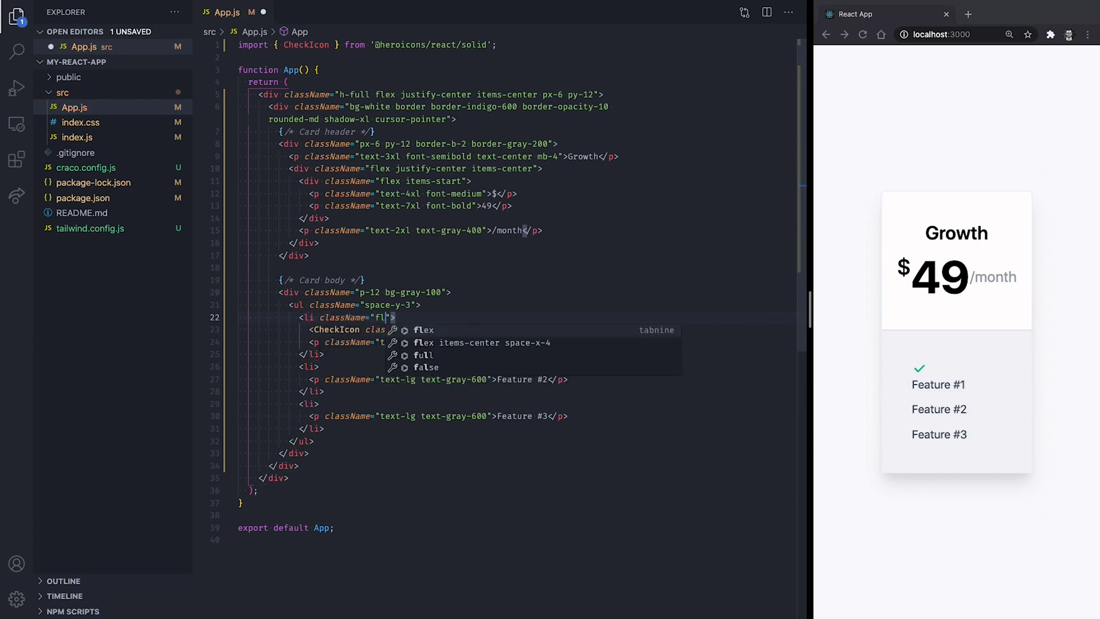
type(" items-center")
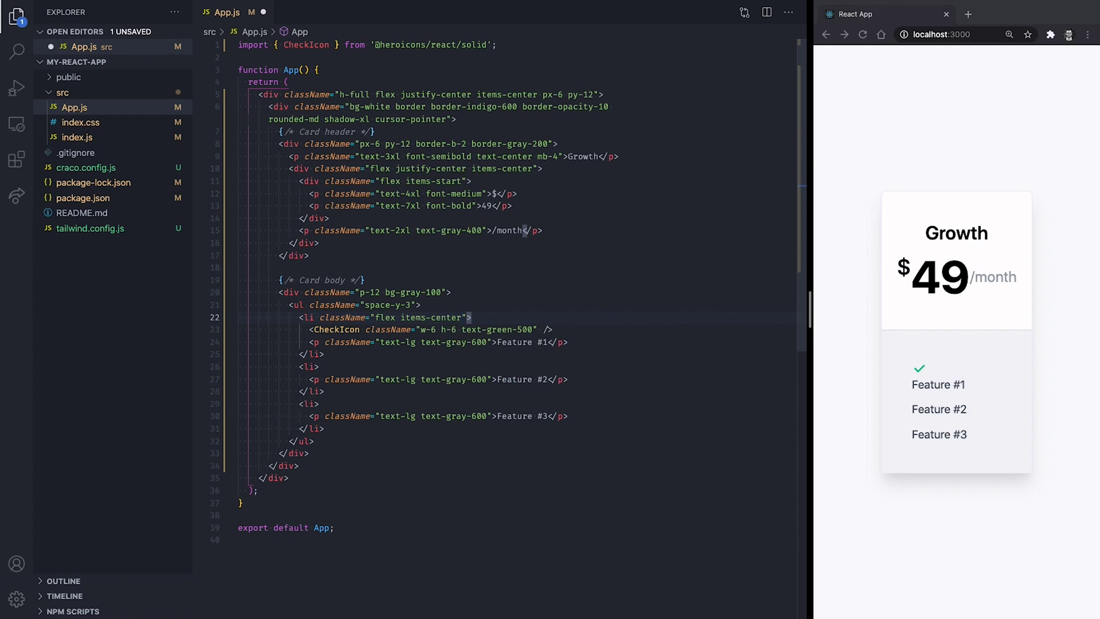
type(" space-x-")
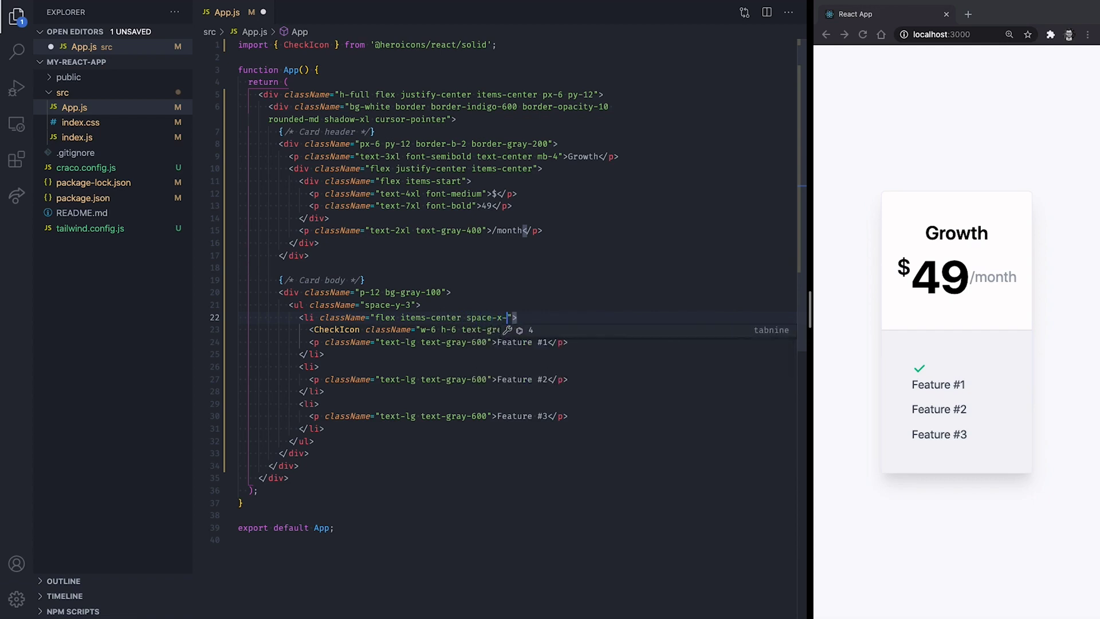
type("4")
key("ctrl+s")
key("Down")
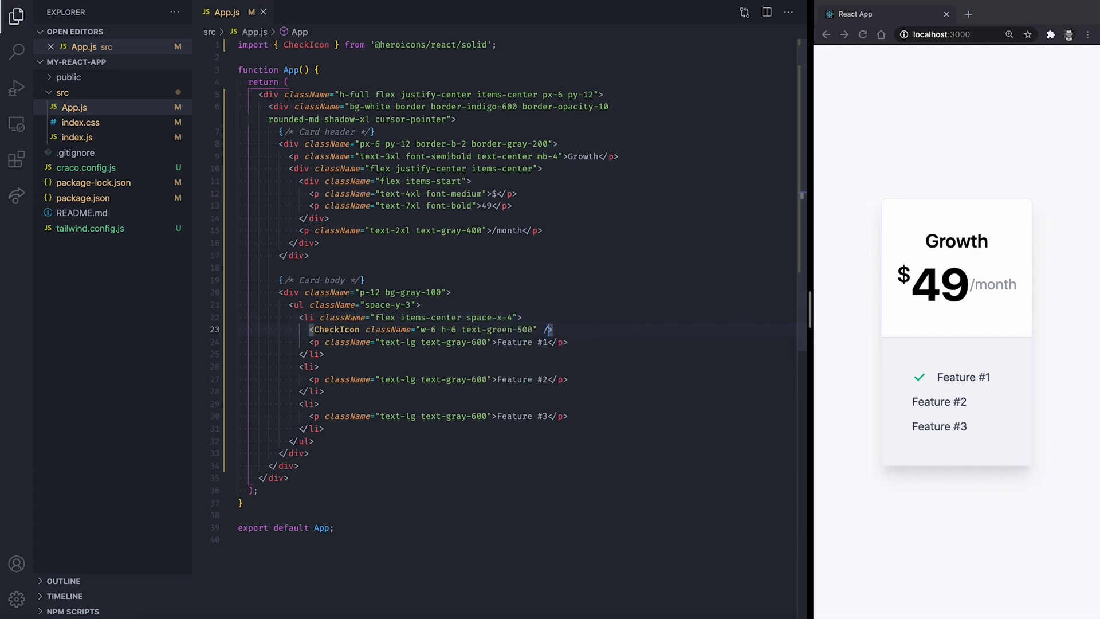
key("Left")
key("Left")
key("Left")
type("flex-shrin")
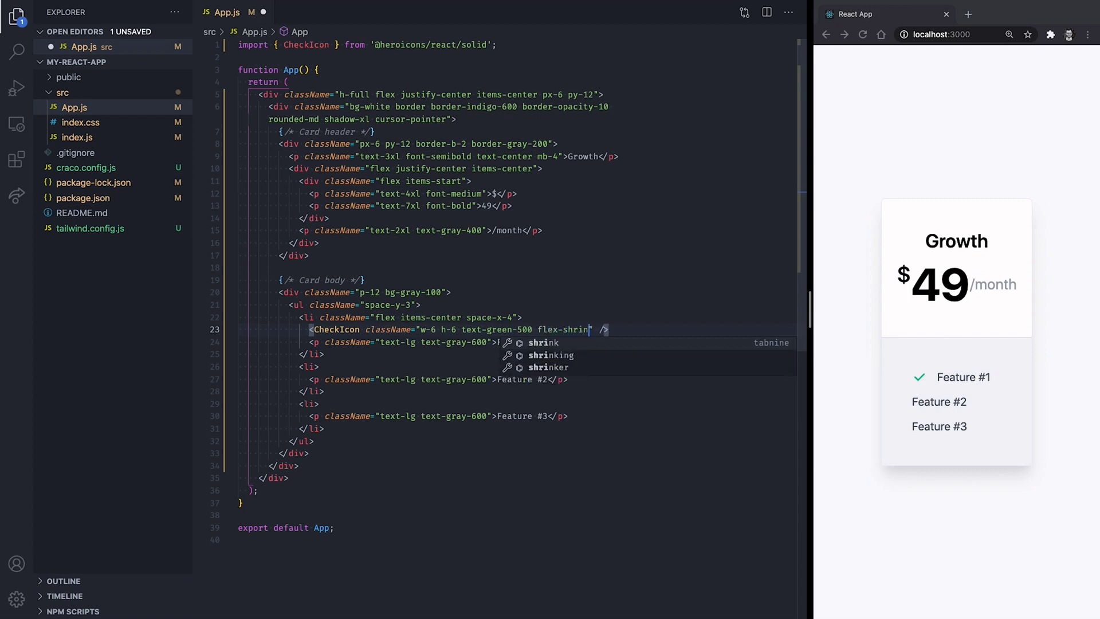
type("k-0")
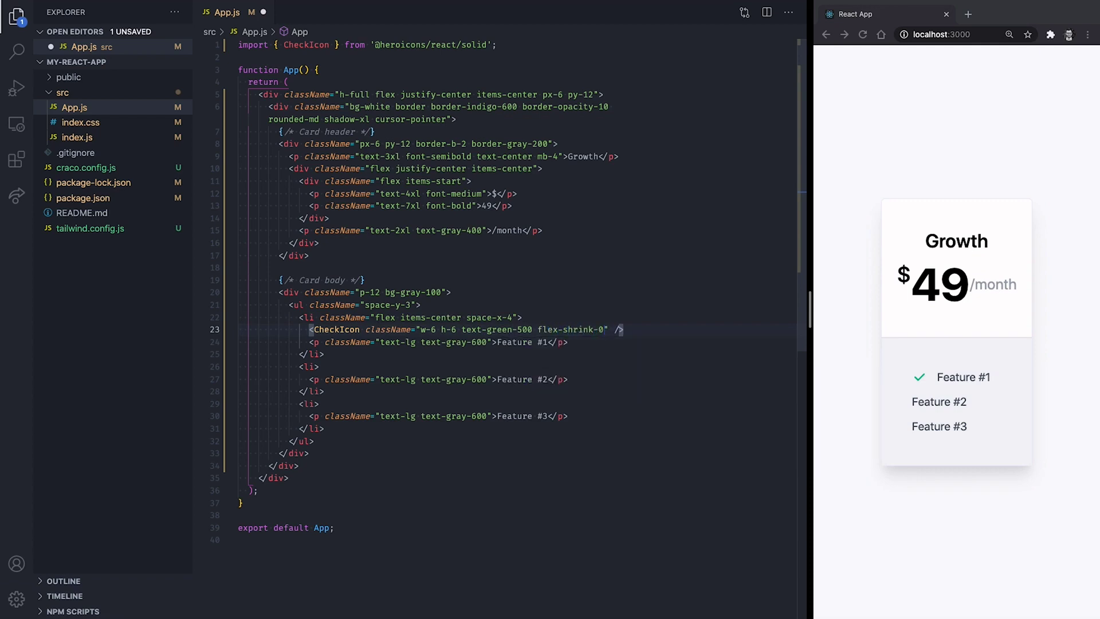
key("ctrl+s")
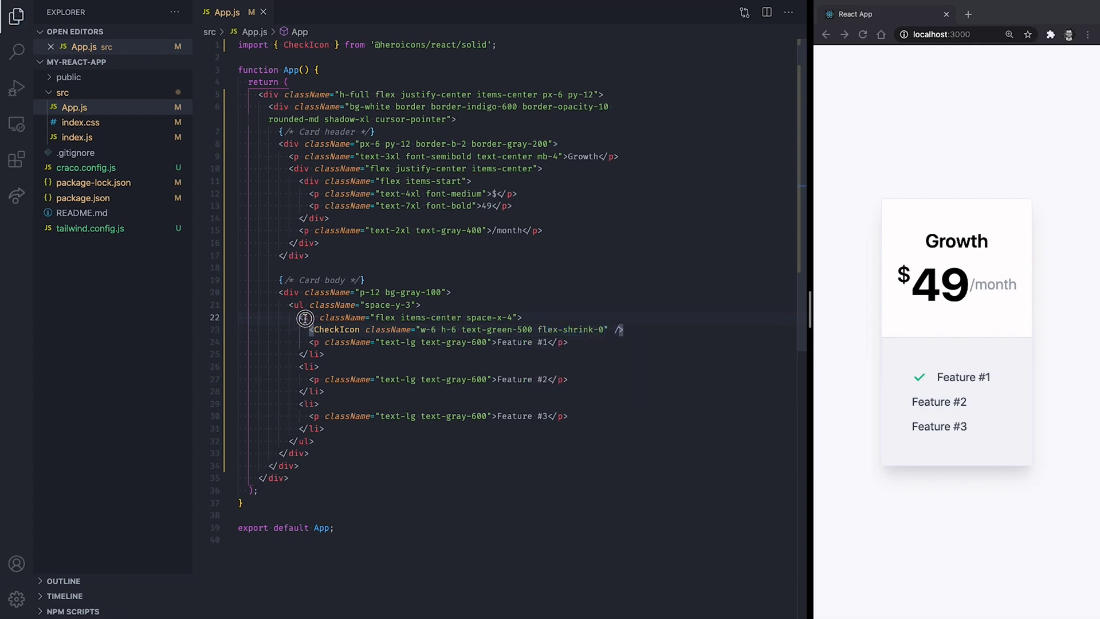
Copy the styled <li> tag and CheckIcon lines over the second feature's opening tag.
left_click_drag(299, 318, 623, 329)
key("ctrl+c")
left_click(300, 368)
left_click_drag(299, 368, 325, 368)
key("ctrl+v")
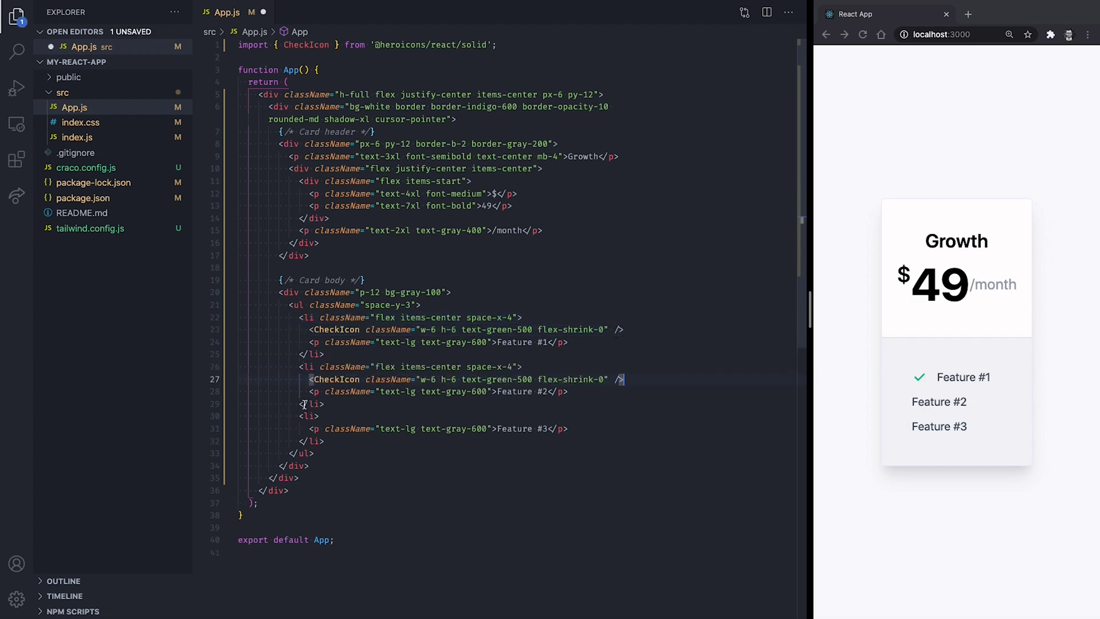